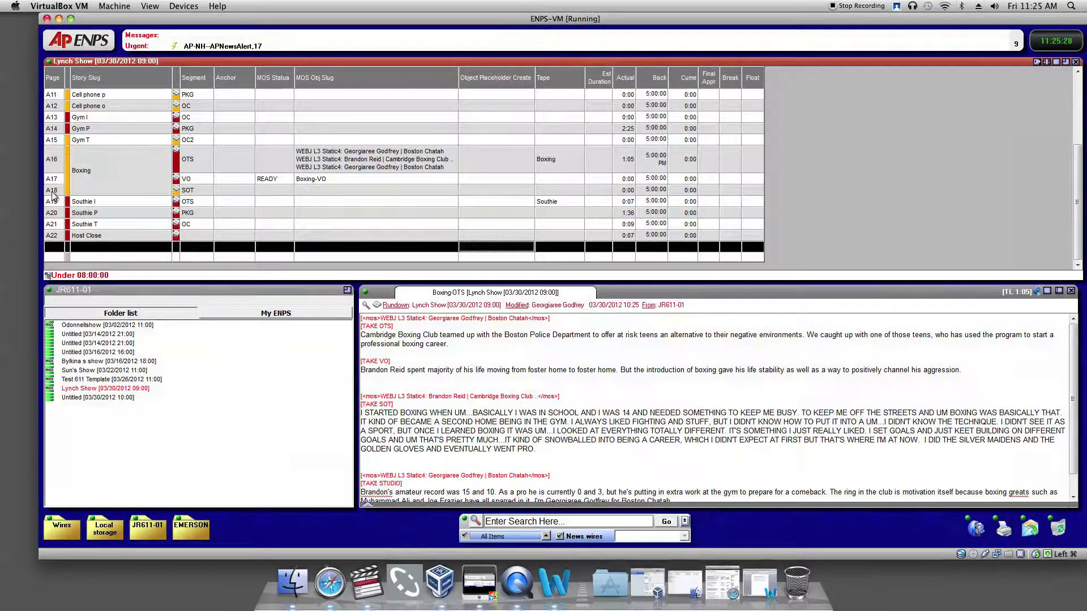
# - Insert row A19 into the Boxing story and set its Segment to OC
pyautogui.click(53, 203)
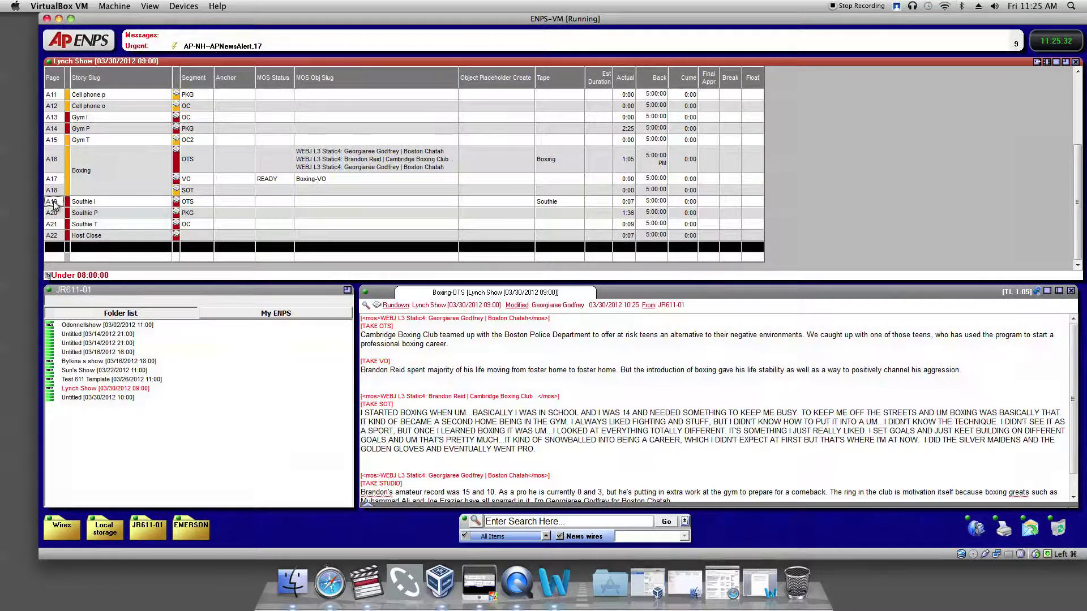
pyautogui.rightClick(53, 203)
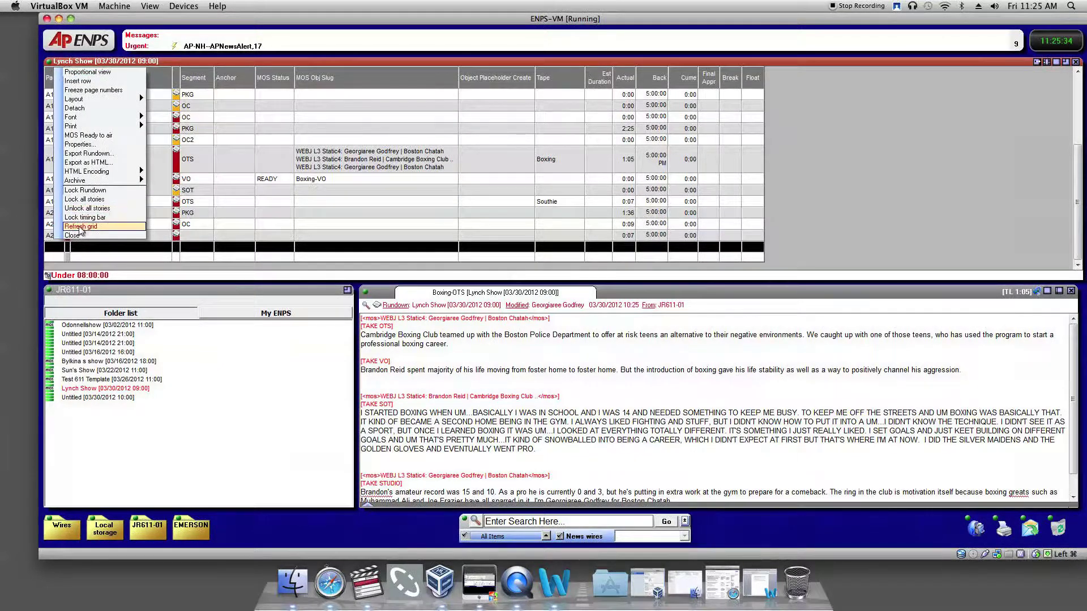
pyautogui.moveTo(87, 172)
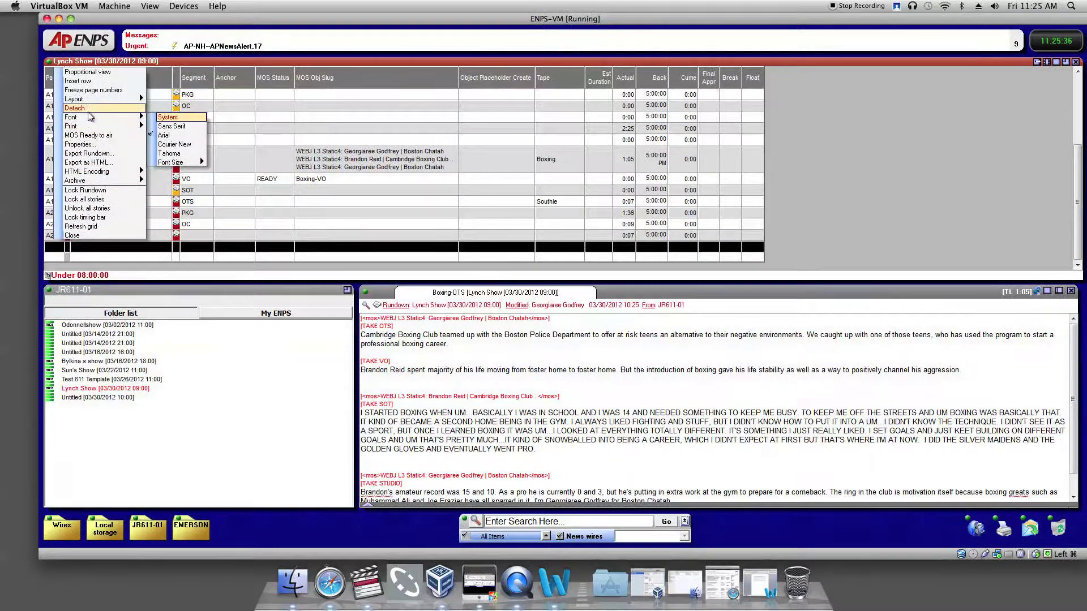
pyautogui.click(81, 81)
pyautogui.write('Boxing')
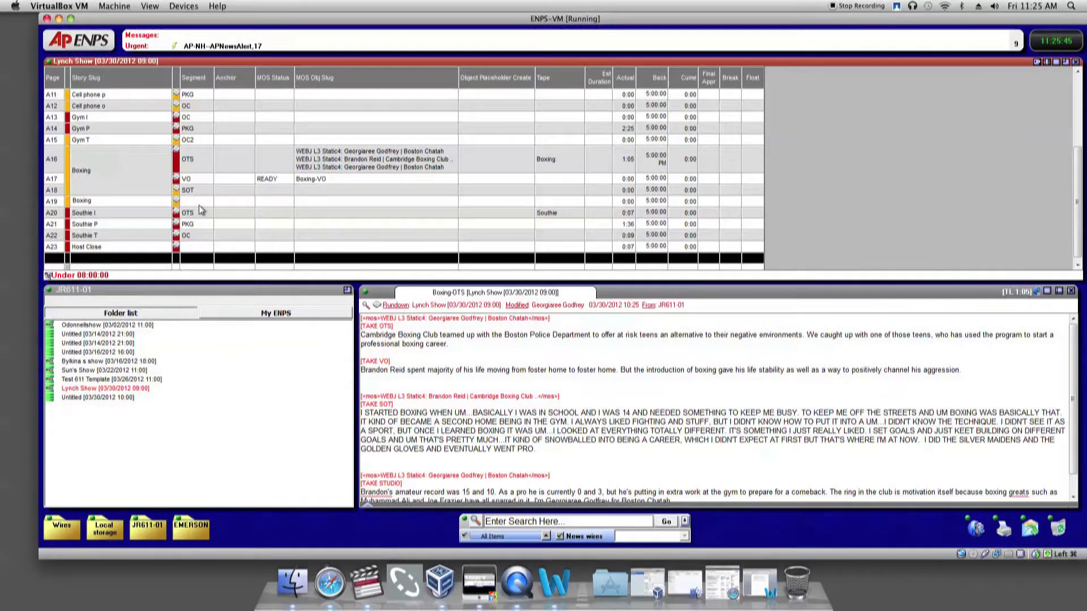
pyautogui.click(194, 201)
pyautogui.write('OC')
pyautogui.press('Tab')
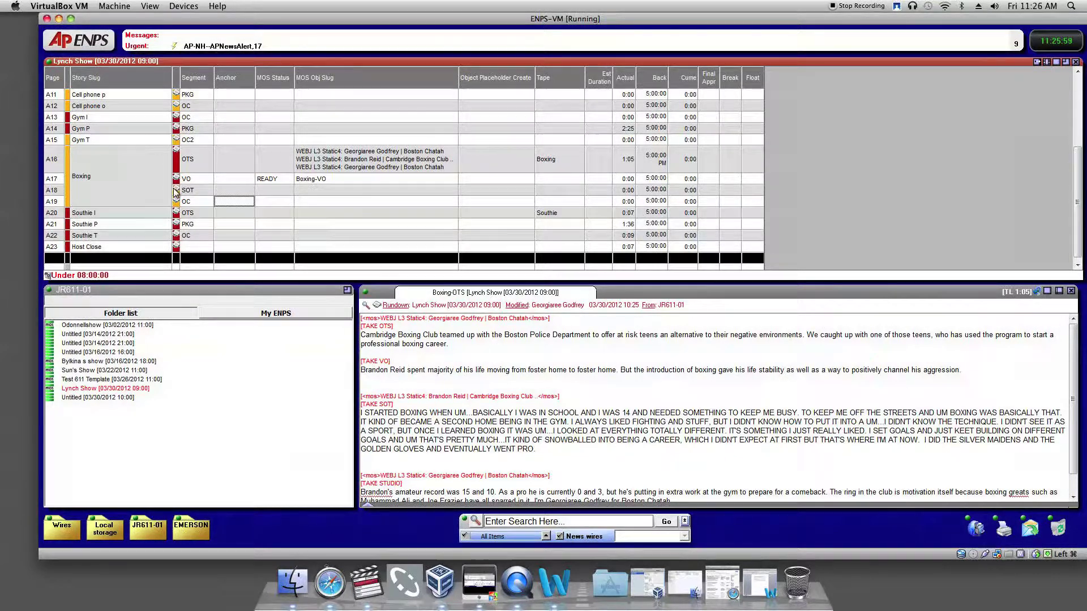
pyautogui.click(176, 193)
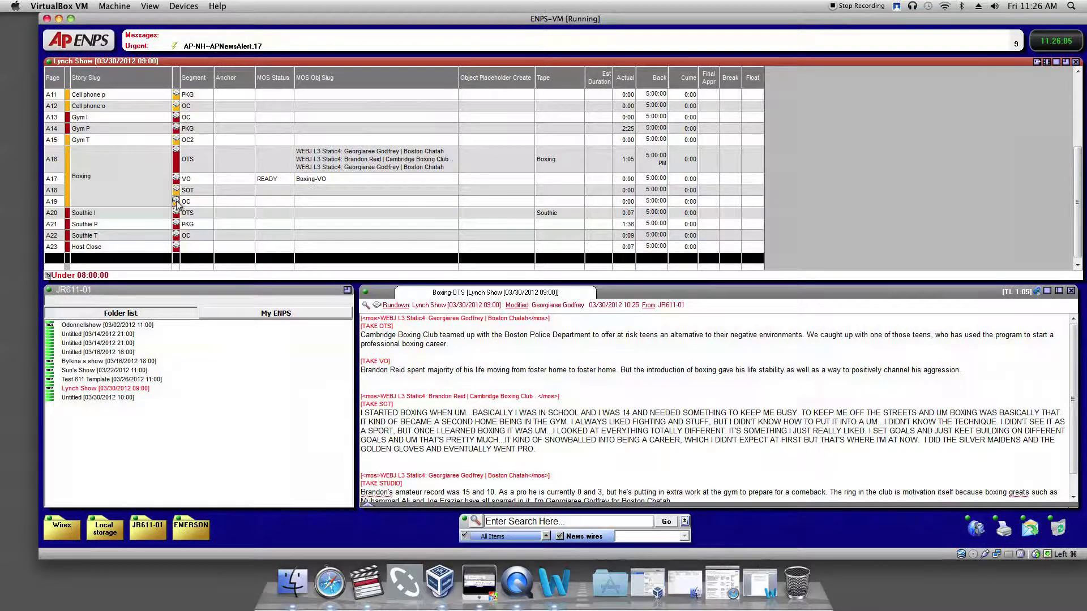
pyautogui.click(189, 190)
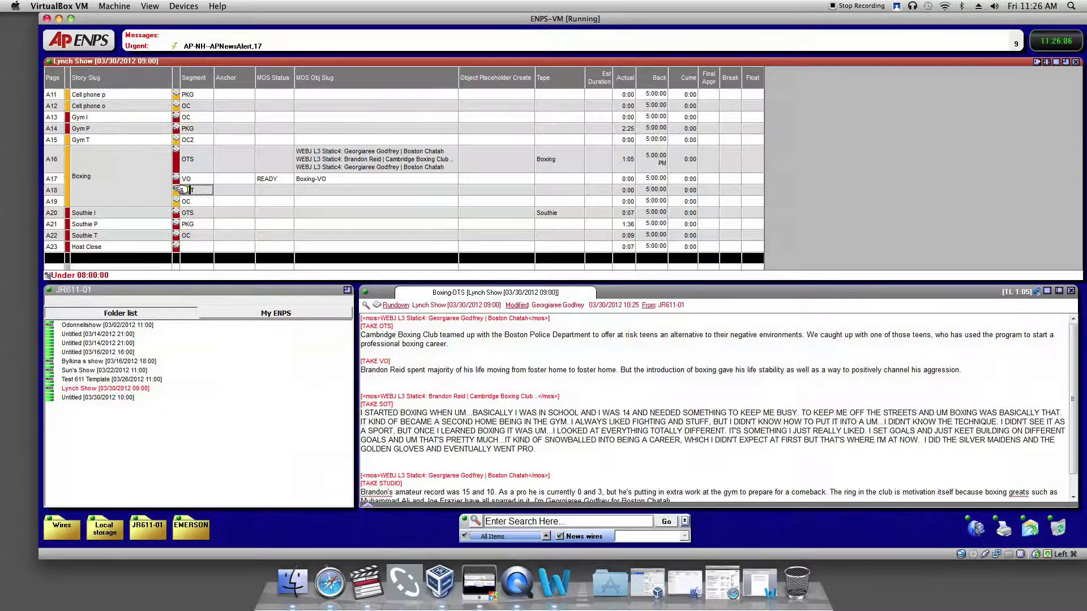
pyautogui.write('OC')
pyautogui.press('Return')
pyautogui.write('SOT')
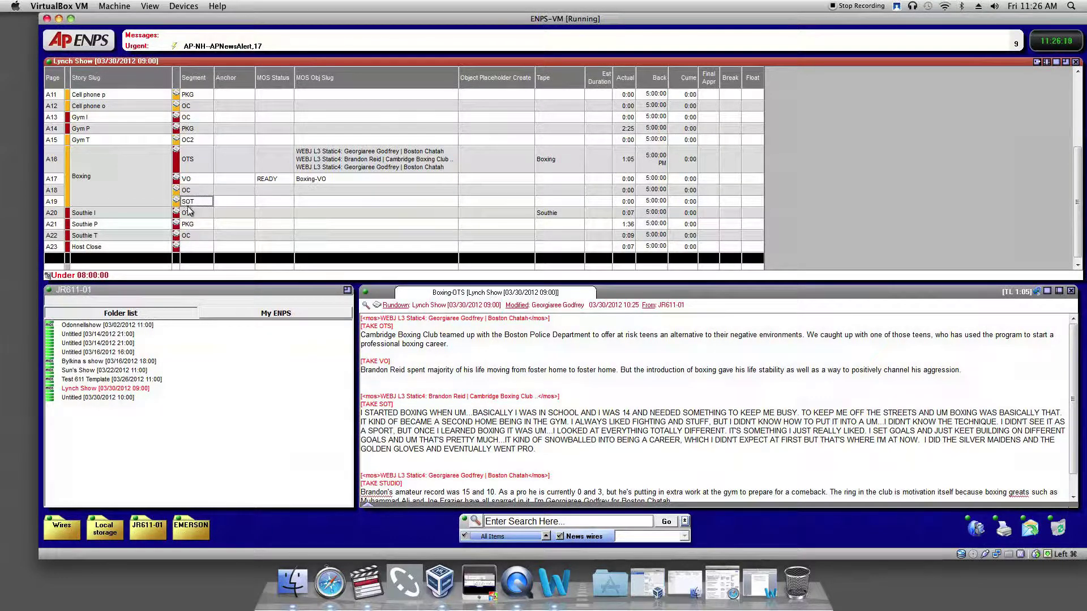
pyautogui.moveTo(212, 212); pyautogui.dragTo(212, 192)
# - Create a MOS placeholder on row A18 using the SIENNA1.MOS device
pyautogui.doubleClick(480, 193)
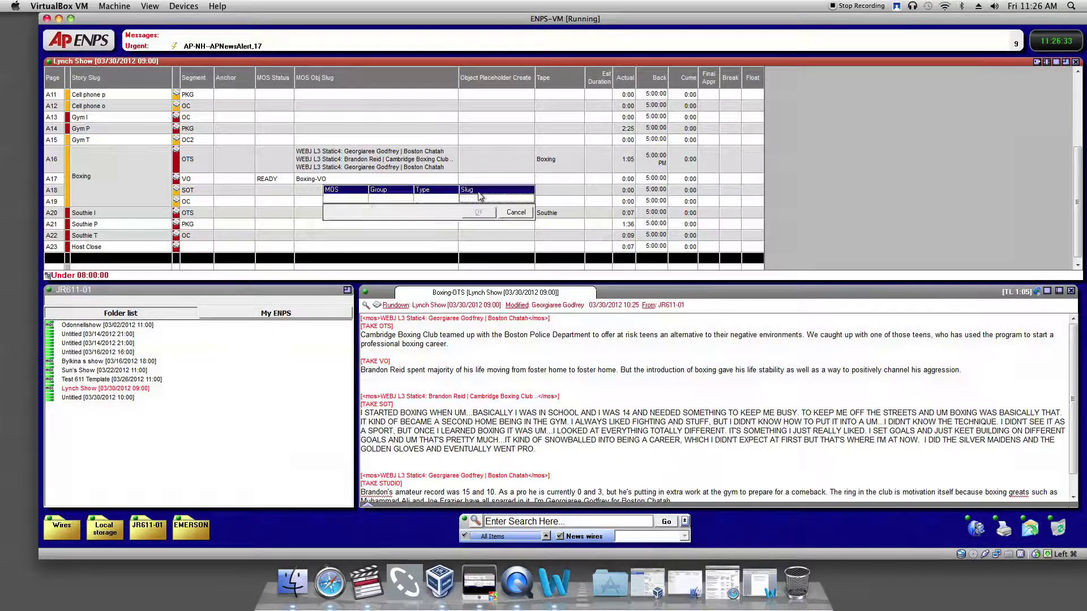
pyautogui.click(352, 199)
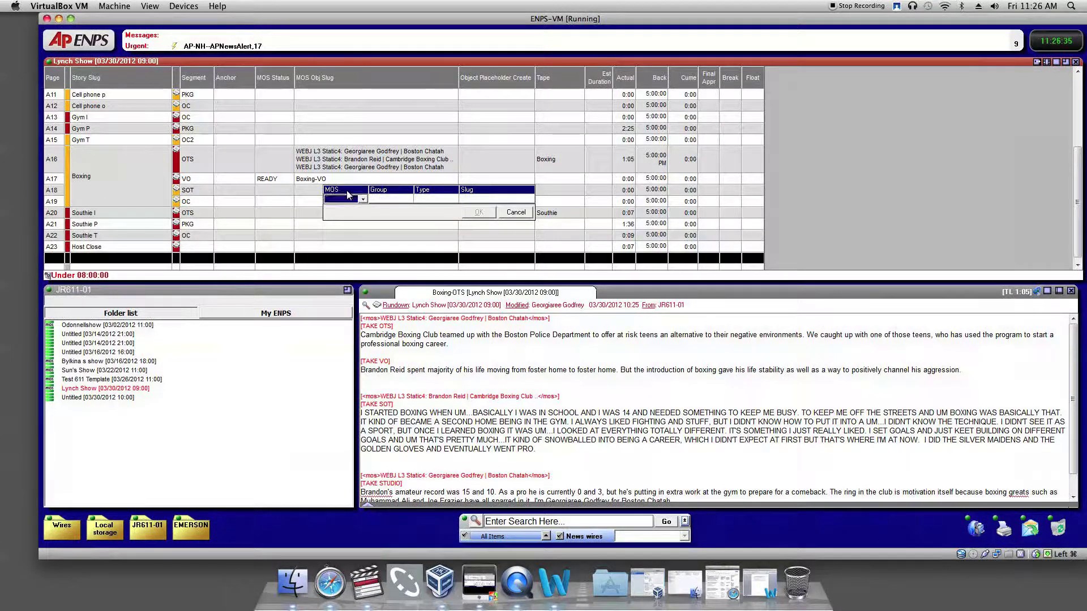
pyautogui.click(363, 200)
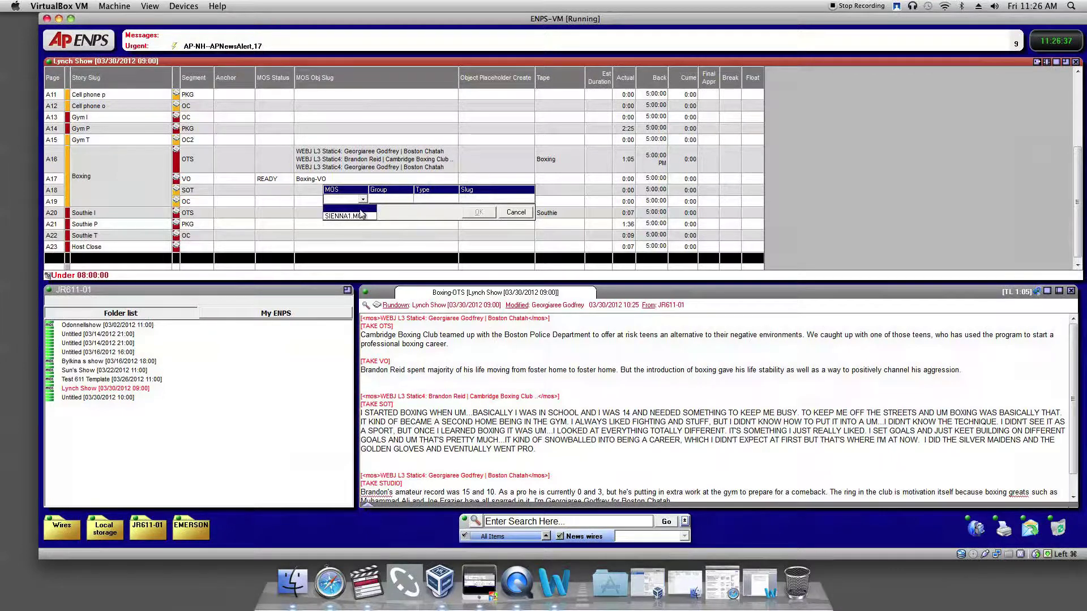
pyautogui.click(362, 218)
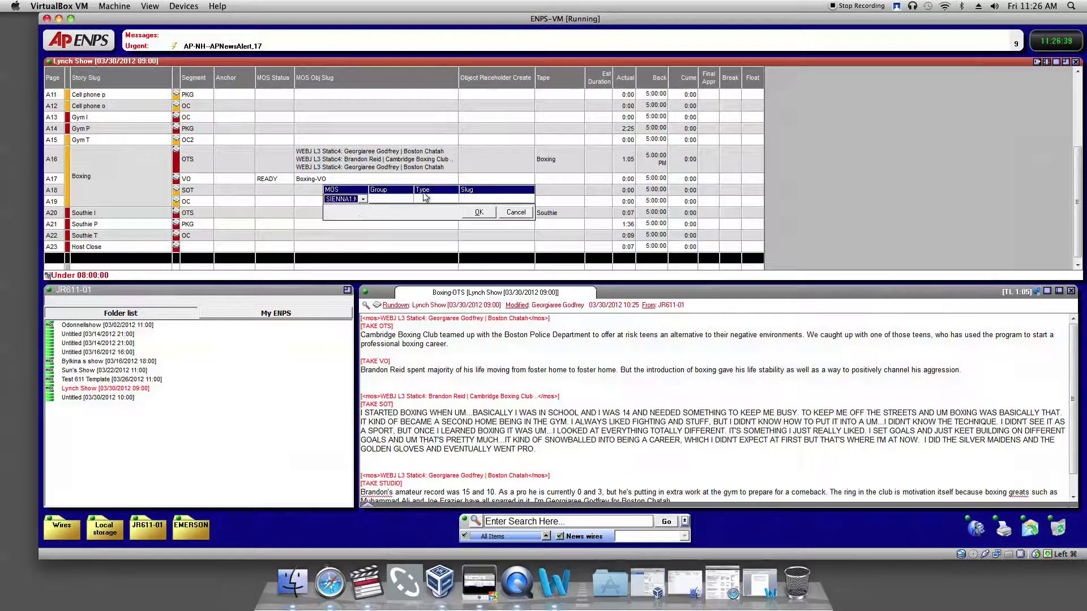
# - Slug the placeholder Boxing- SOT, confirm it, and switch to Final Cut Pro
pyautogui.click(489, 202)
pyautogui.write('Boxing-')
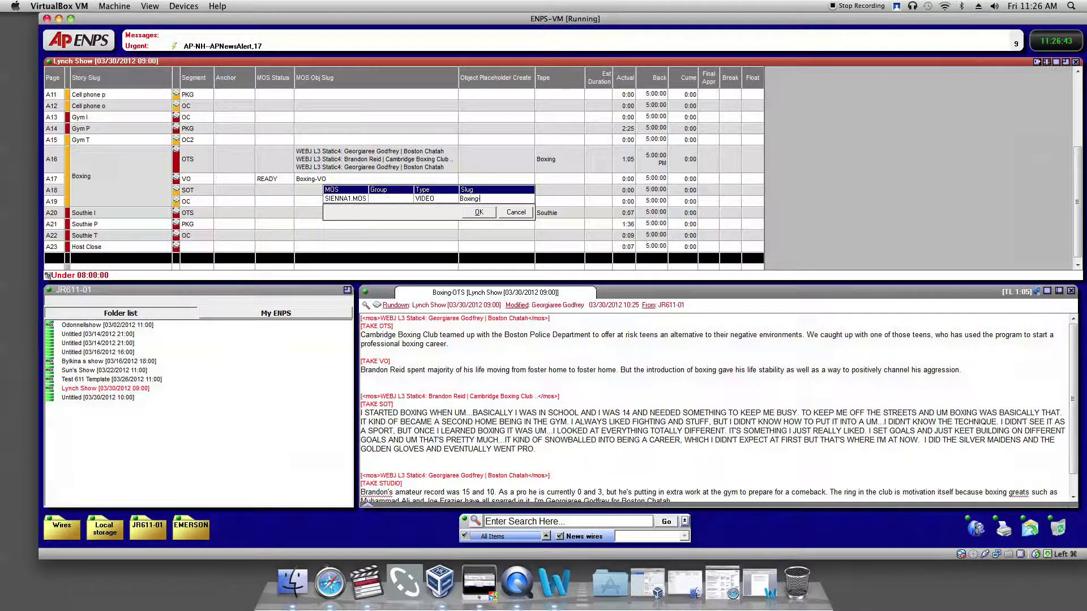
pyautogui.write(' SOT')
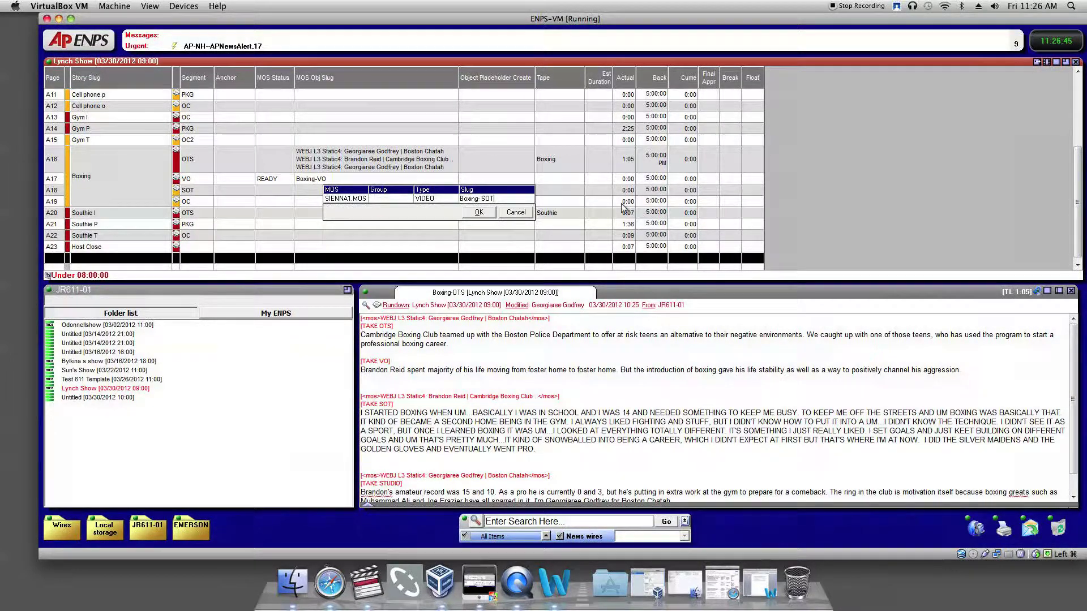
pyautogui.click(481, 213)
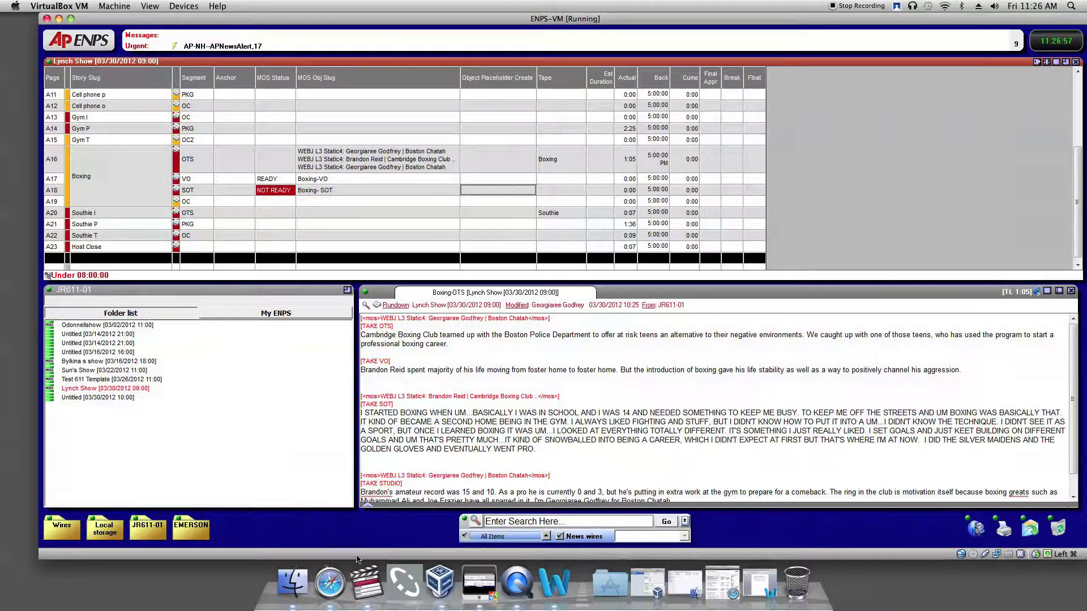
pyautogui.click(365, 583)
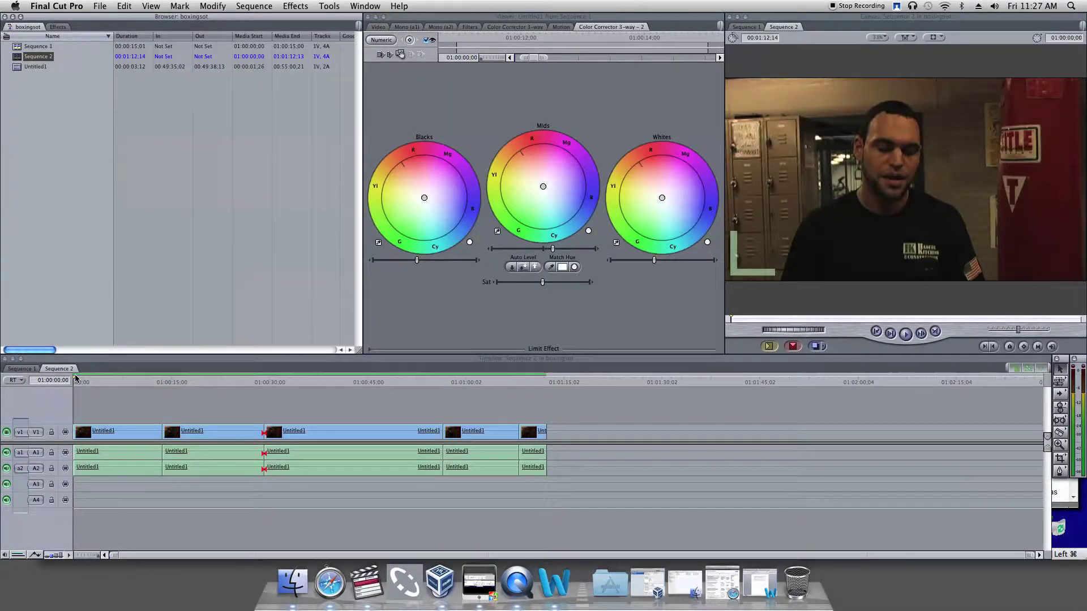
# - Launch Sienna StoryCut over the boxing sequence; it reports no Gateway connection
pyautogui.click(404, 582)
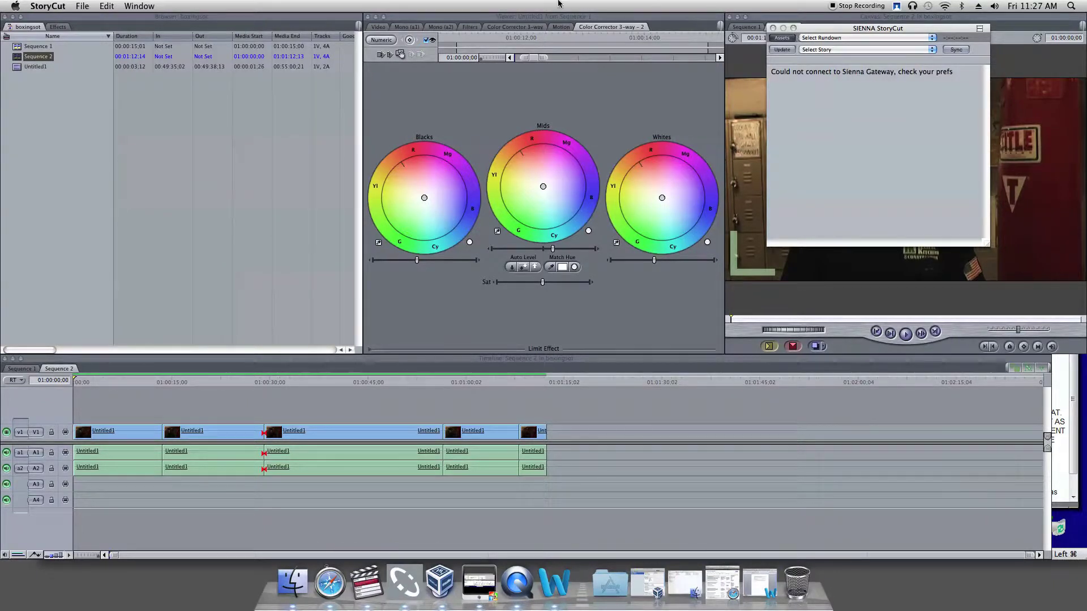
pyautogui.click(47, 6)
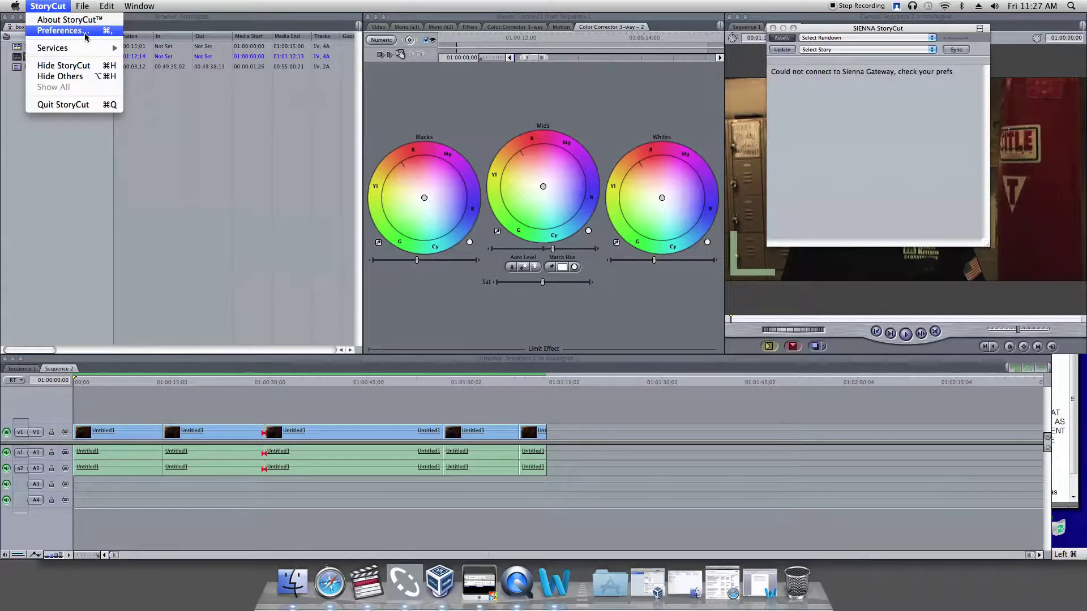
# - Accept the StoryCut gateway preferences to reconnect
pyautogui.click(60, 31)
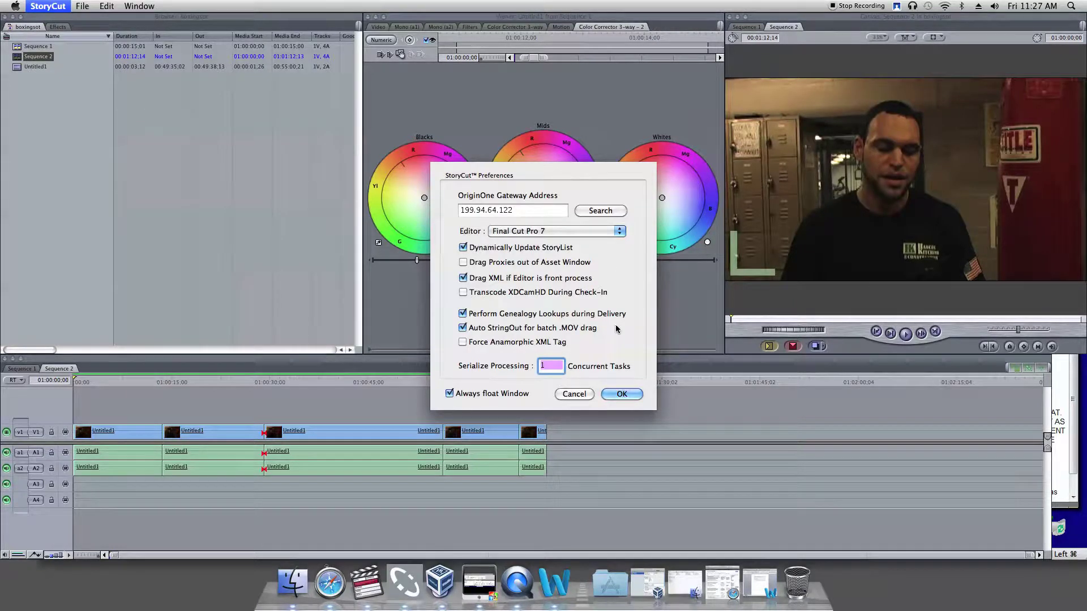
pyautogui.click(622, 395)
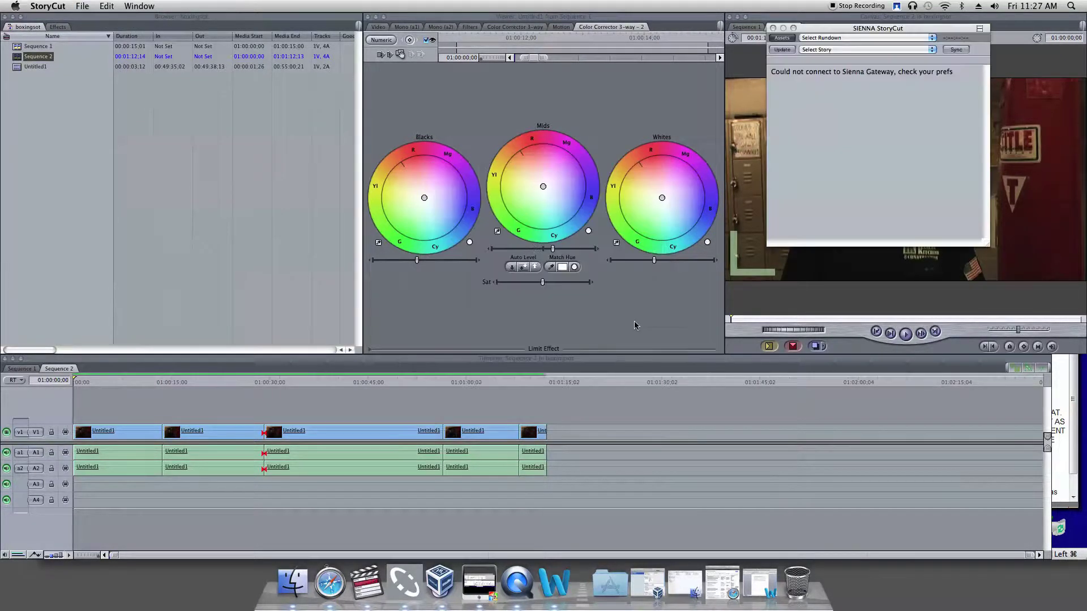
# - Select the Lunch Show rundown and its Boxing-SOT story, showing the MOS placeholder
pyautogui.click(932, 38)
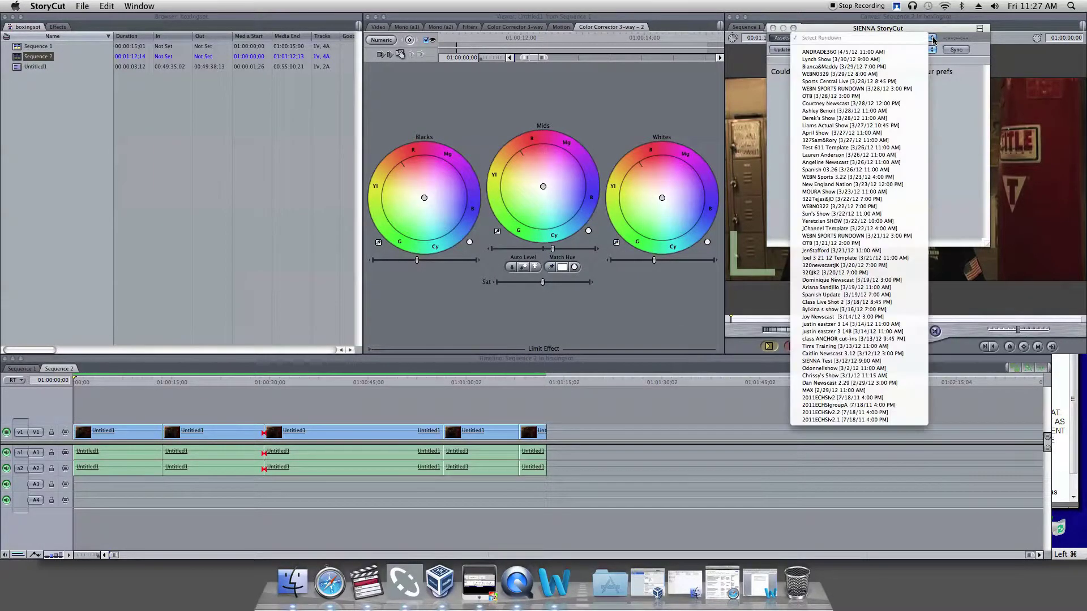
pyautogui.click(836, 60)
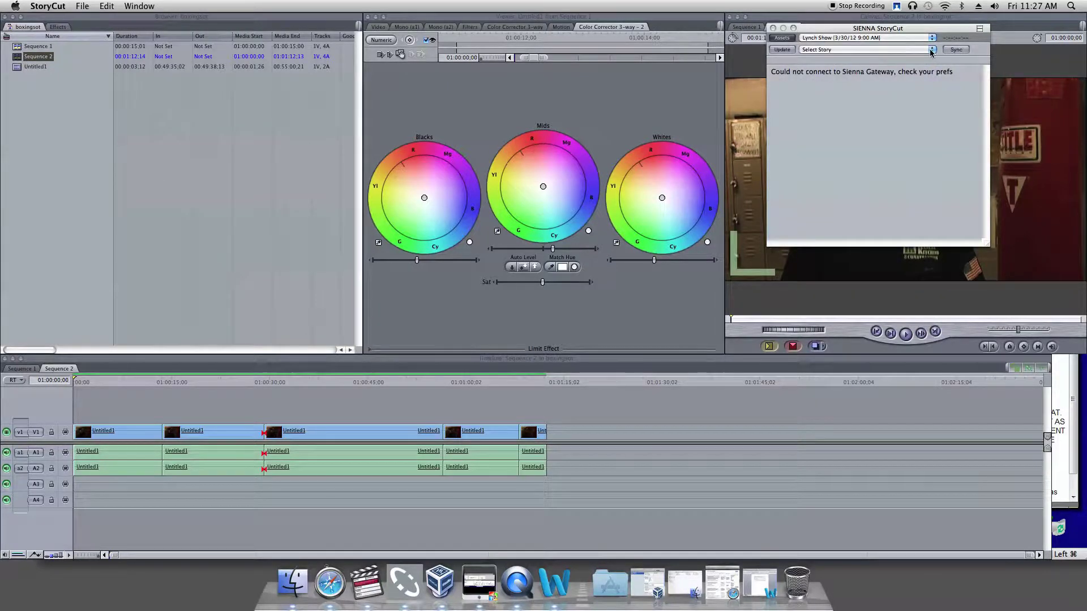
pyautogui.click(932, 51)
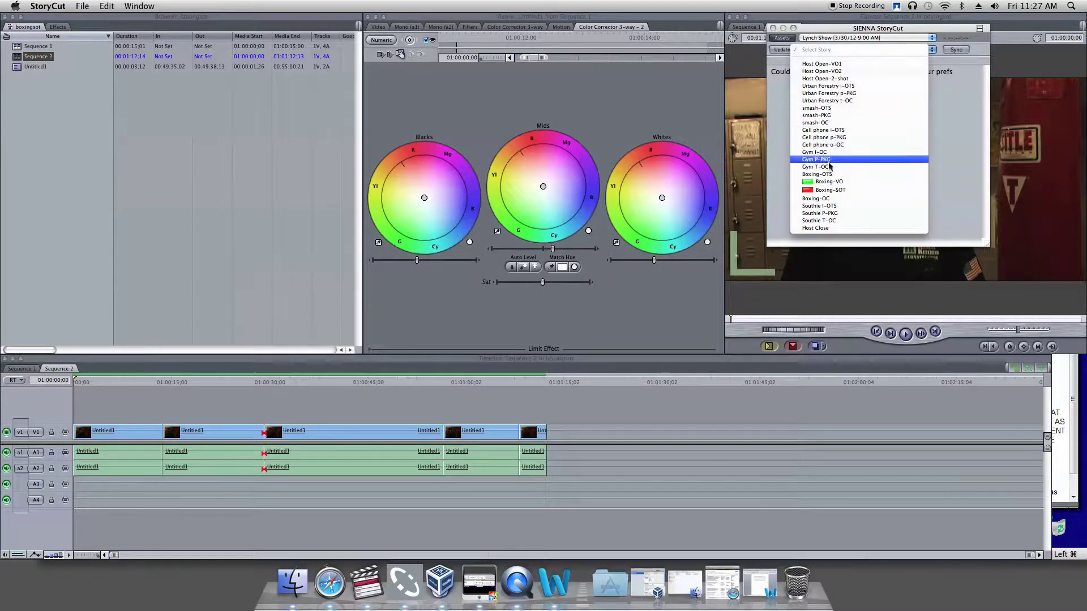
pyautogui.click(830, 191)
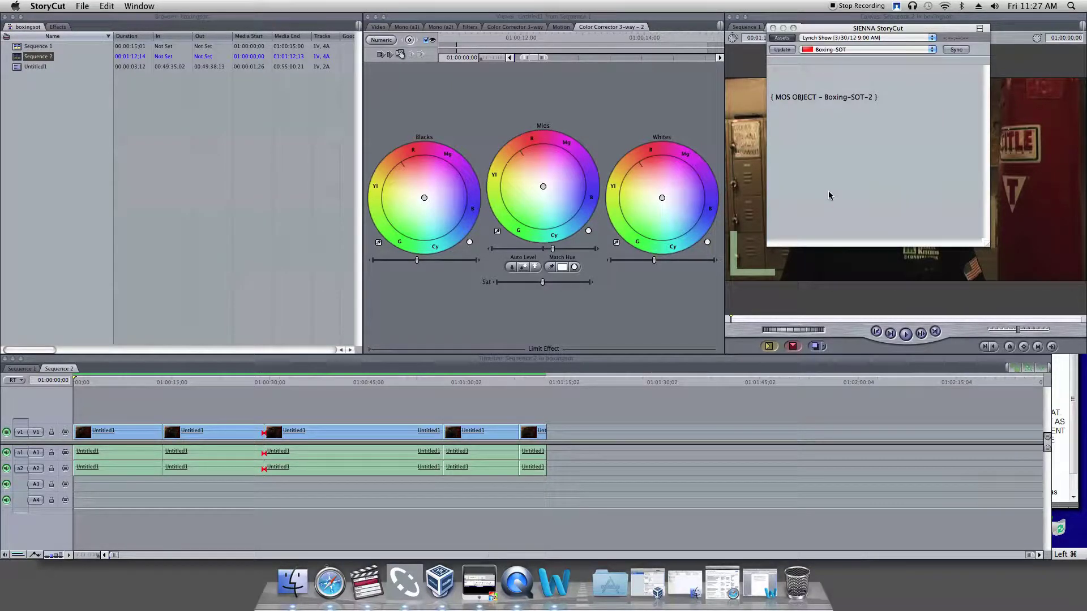
pyautogui.click(85, 34)
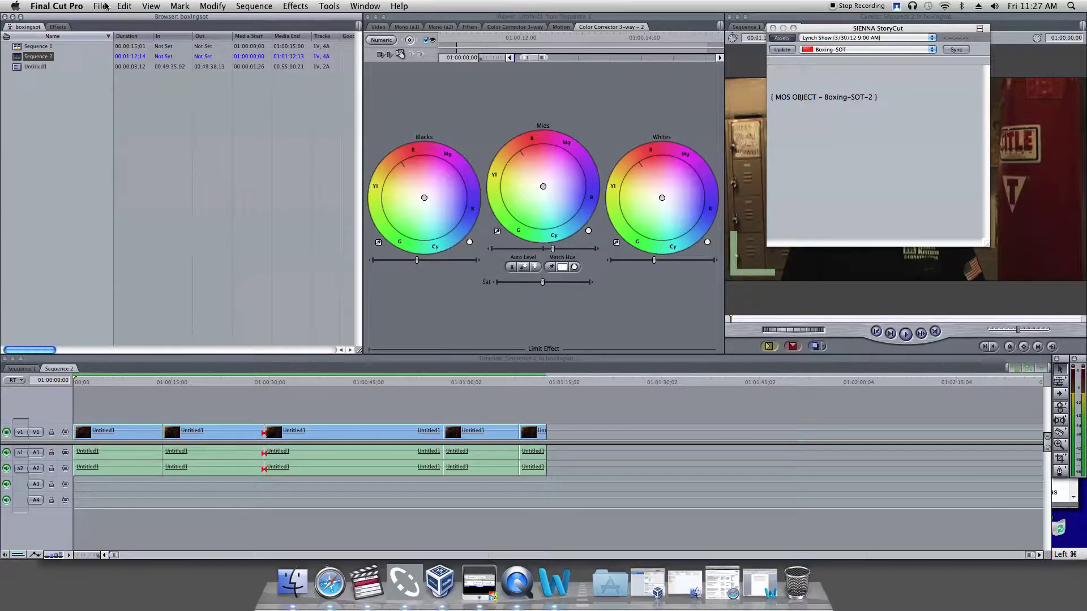
# - Start Deliver To SIENNA for Sequence 2 and set the channel to JR611
pyautogui.click(102, 6)
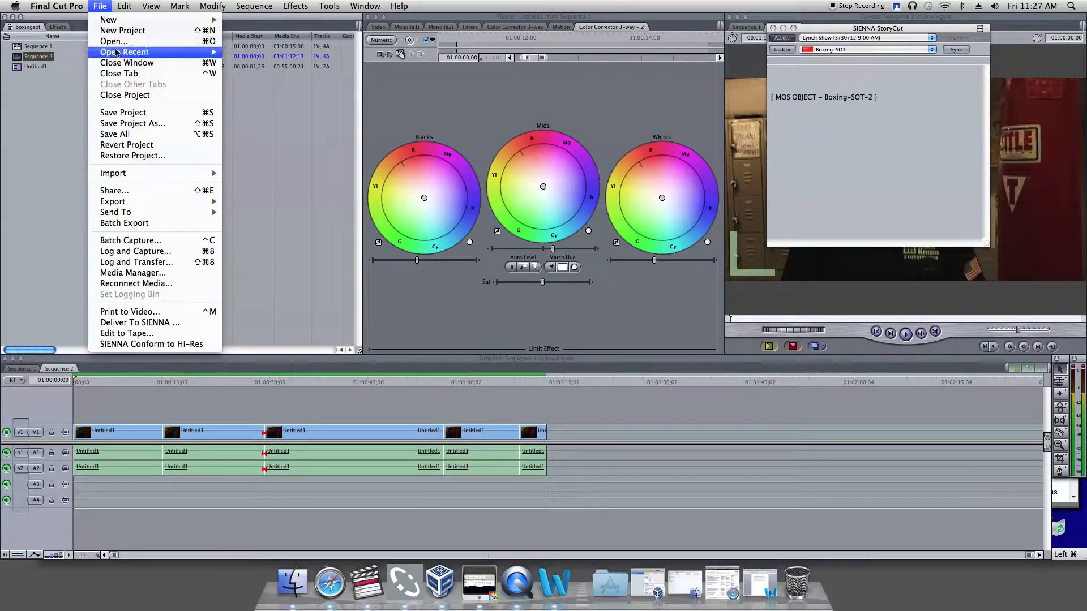
pyautogui.click(137, 324)
pyautogui.click(85, 103)
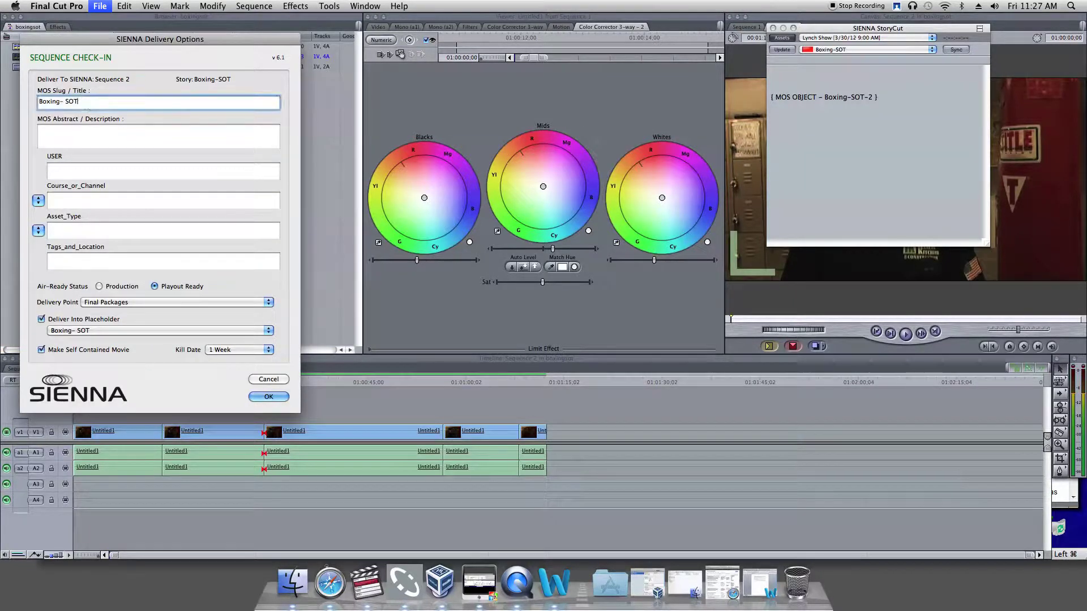
pyautogui.click(38, 201)
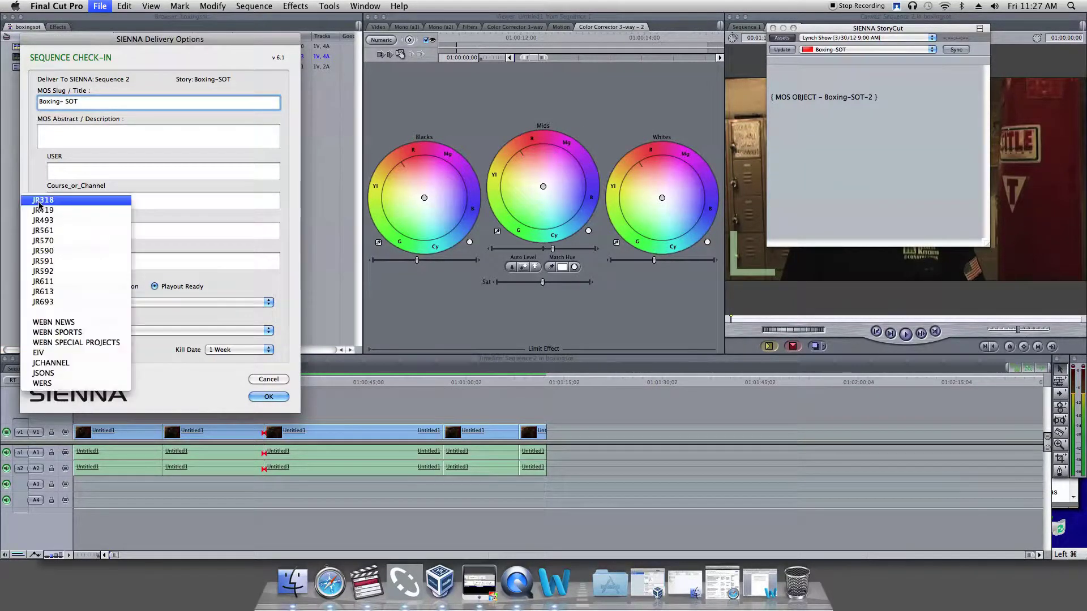
pyautogui.click(49, 283)
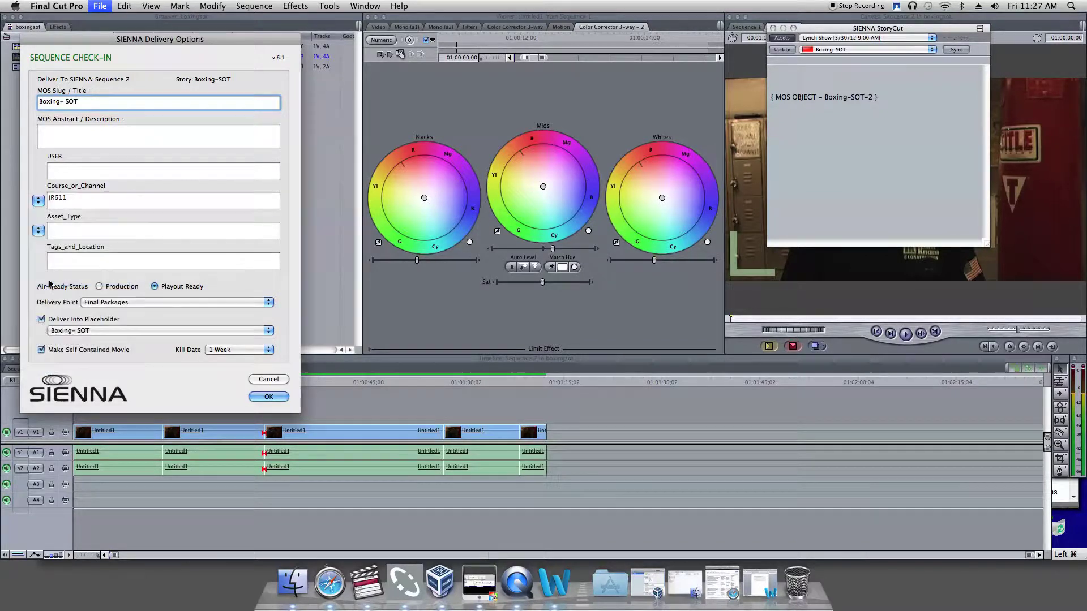
# - Set asset type SOT, kill date 6 Months, and deliver into the Boxing-SOT placeholder
pyautogui.click(39, 231)
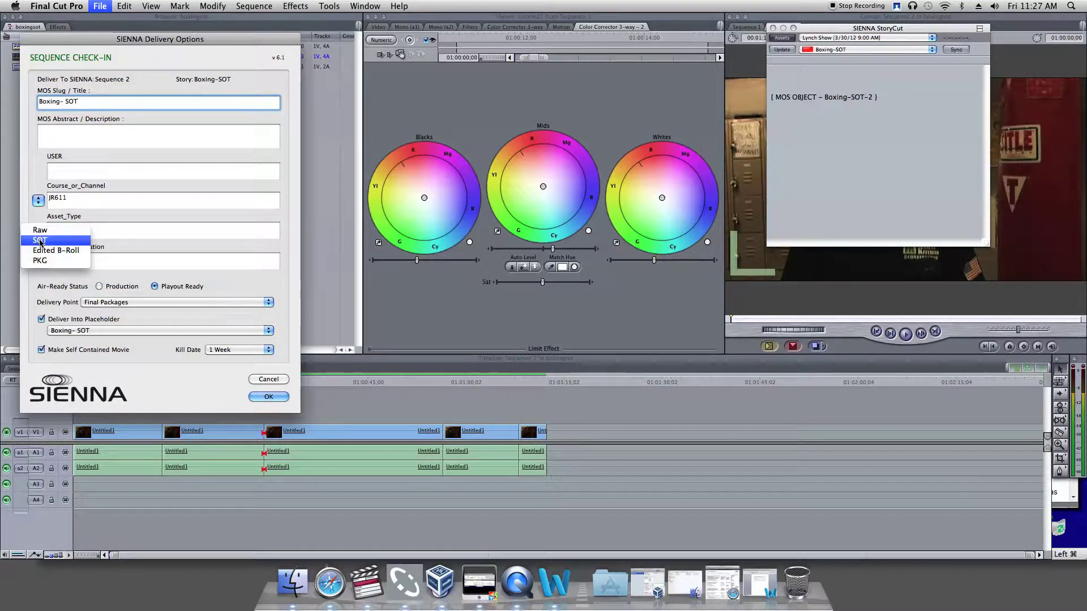
pyautogui.click(40, 240)
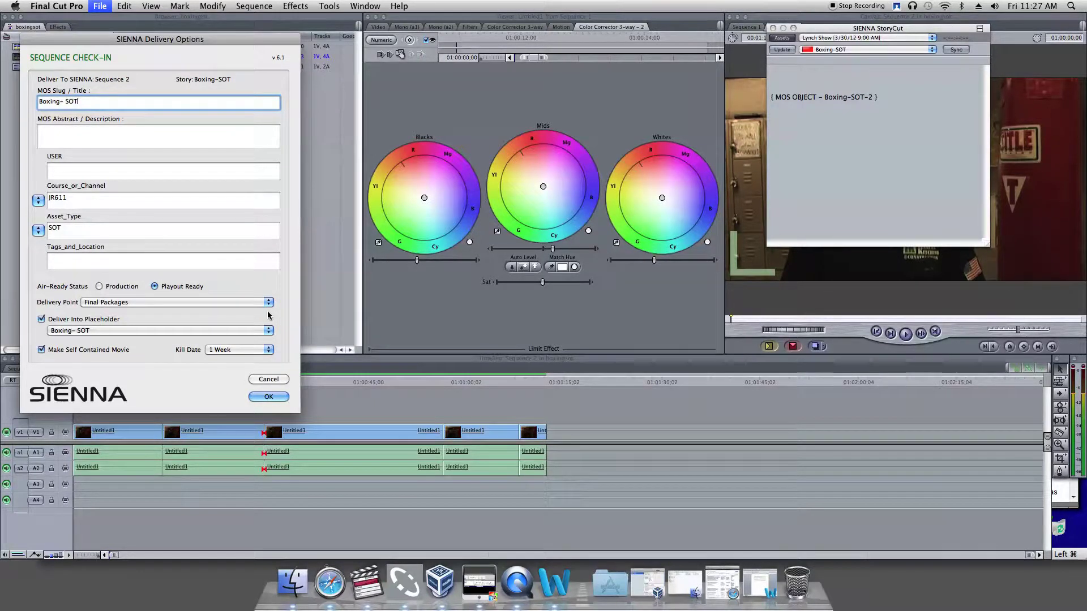
pyautogui.click(269, 350)
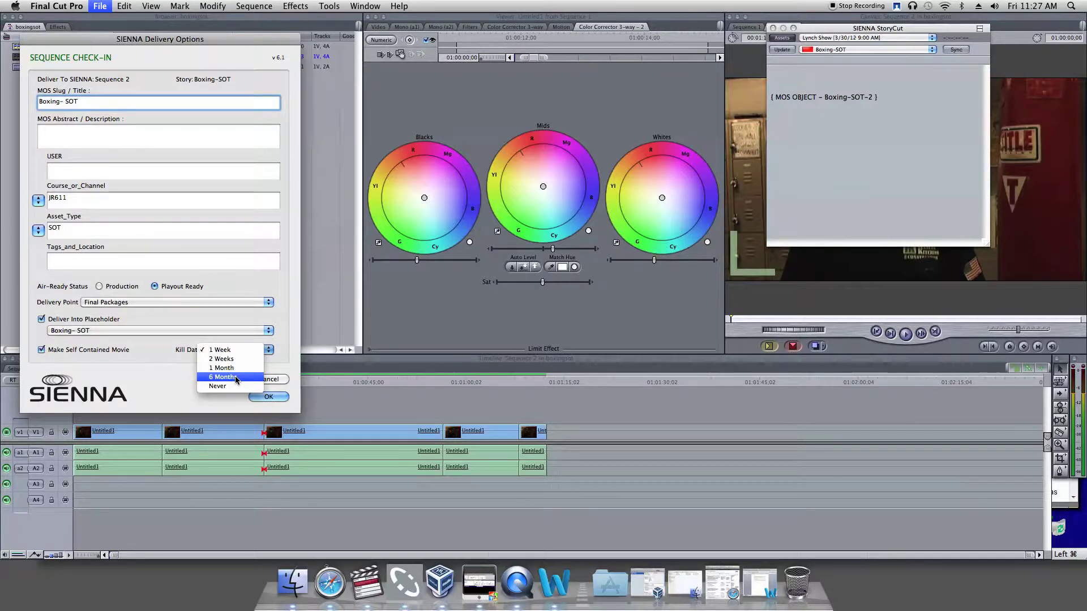
pyautogui.click(224, 377)
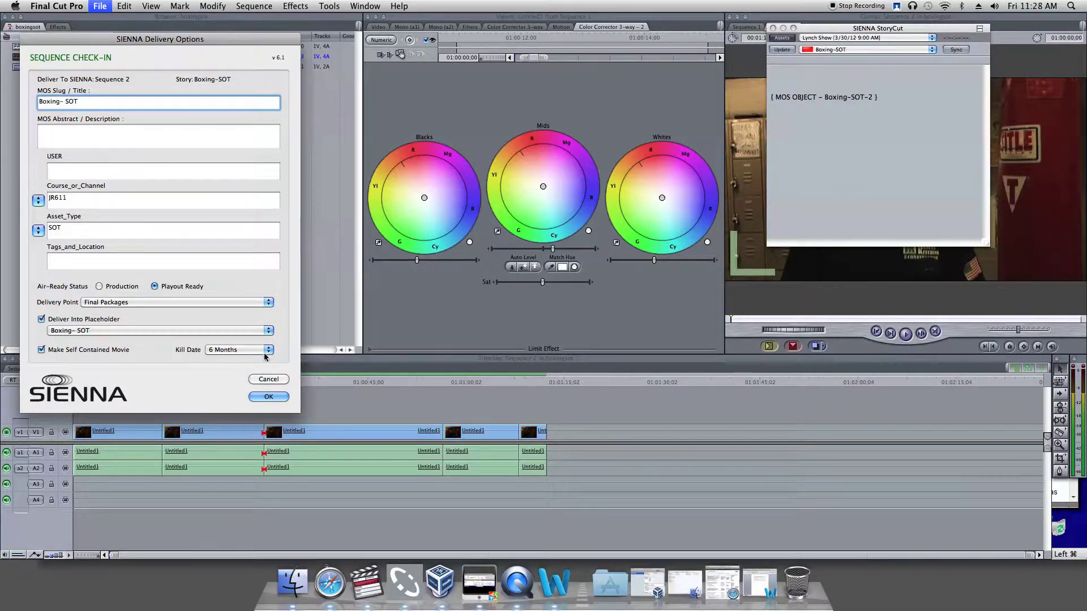
pyautogui.click(268, 397)
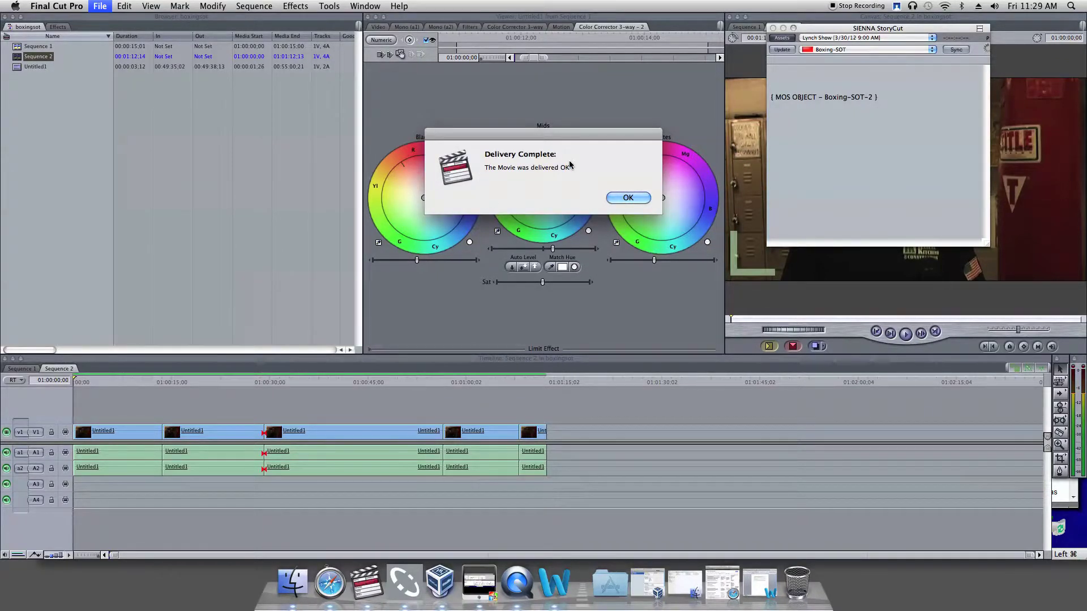
# - Dismiss the delivery-complete notice while StoryCut processes Boxing-SOT-2
pyautogui.click(628, 198)
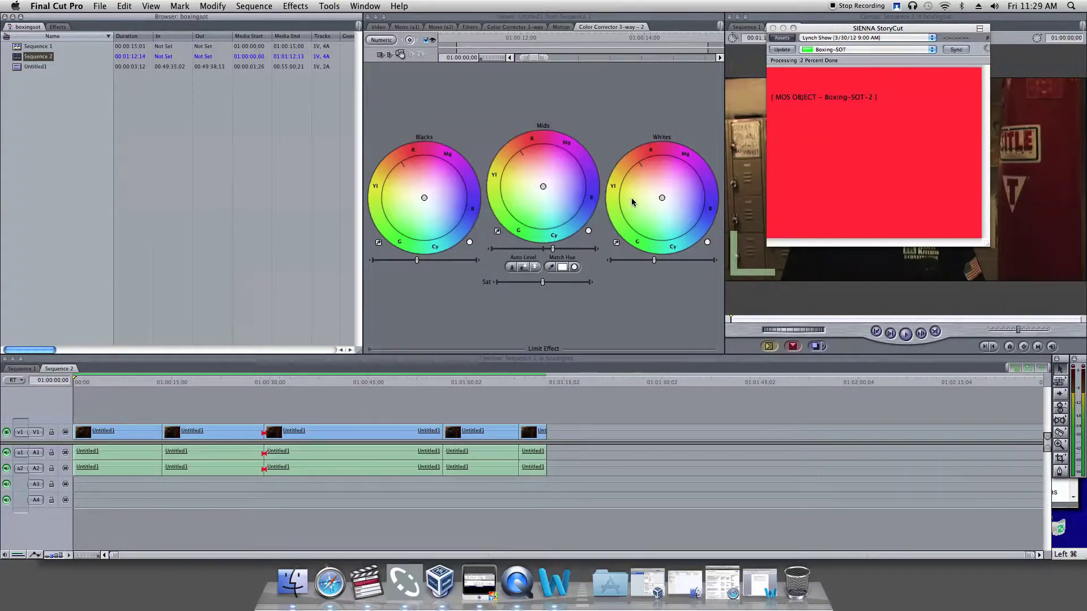